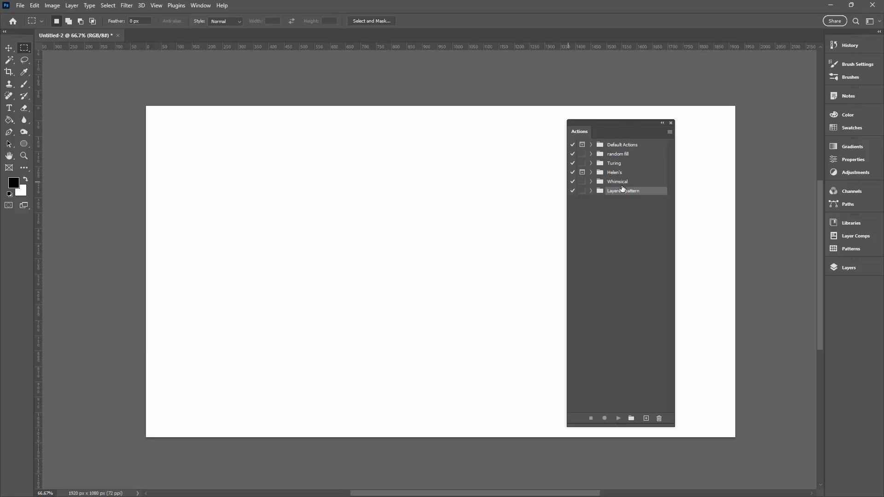
- Examine the actions stored in the Default Actions set and in the fourth action set
{"action": "left_click", "coordinate": [592, 145]}
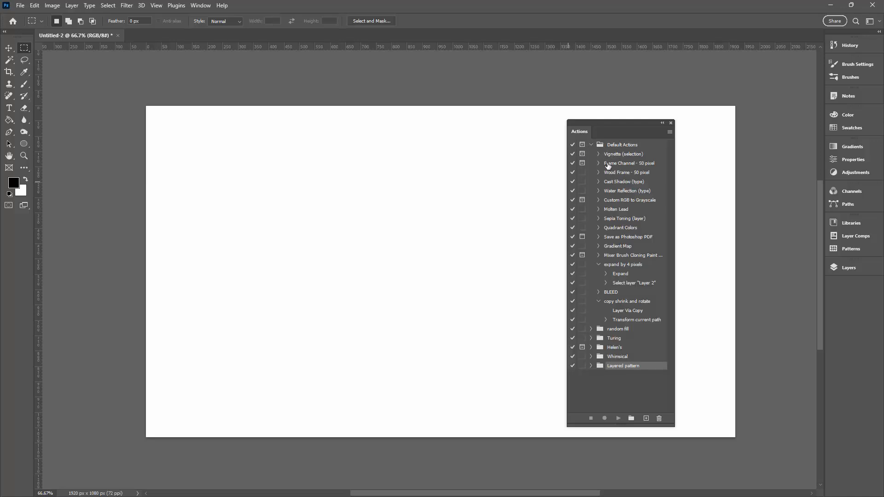
{"action": "left_click", "coordinate": [591, 145]}
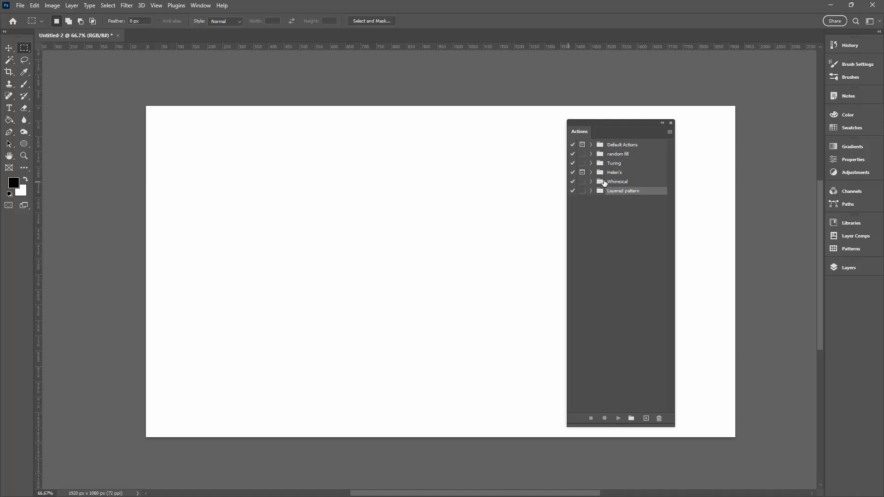
{"action": "left_click", "coordinate": [591, 172]}
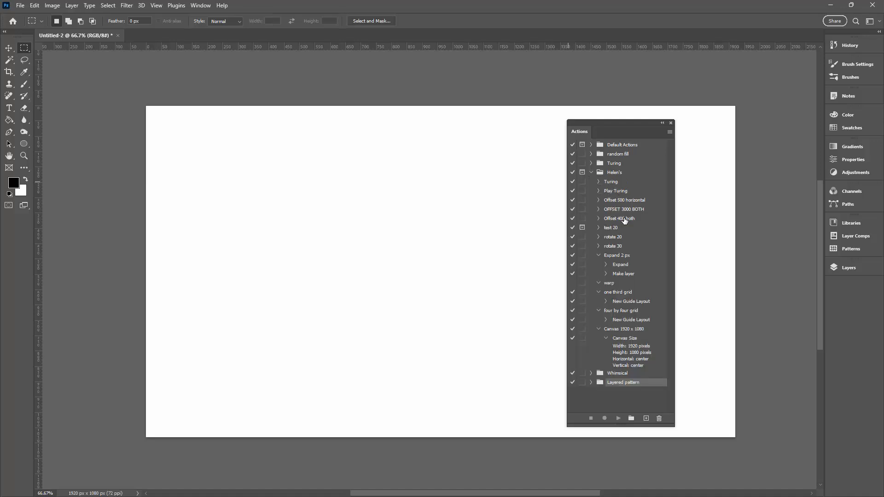
{"action": "left_click", "coordinate": [591, 172]}
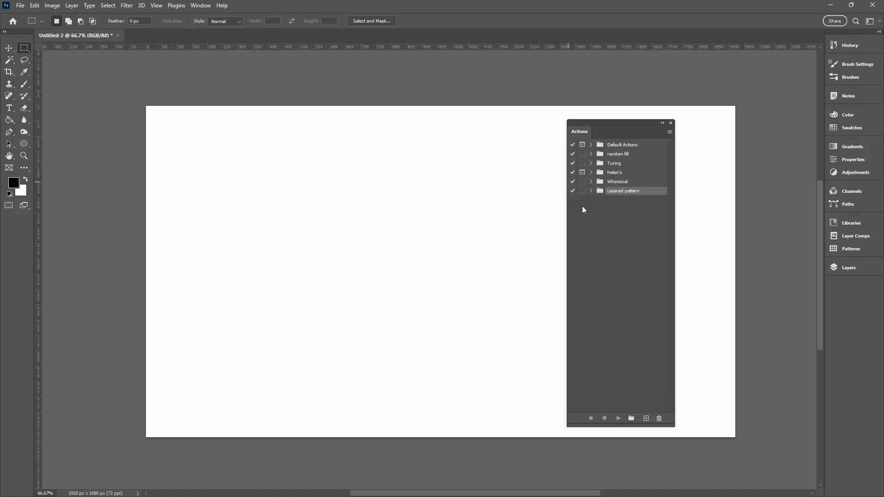
- Create a new action set named Samples
{"action": "left_click", "coordinate": [631, 419]}
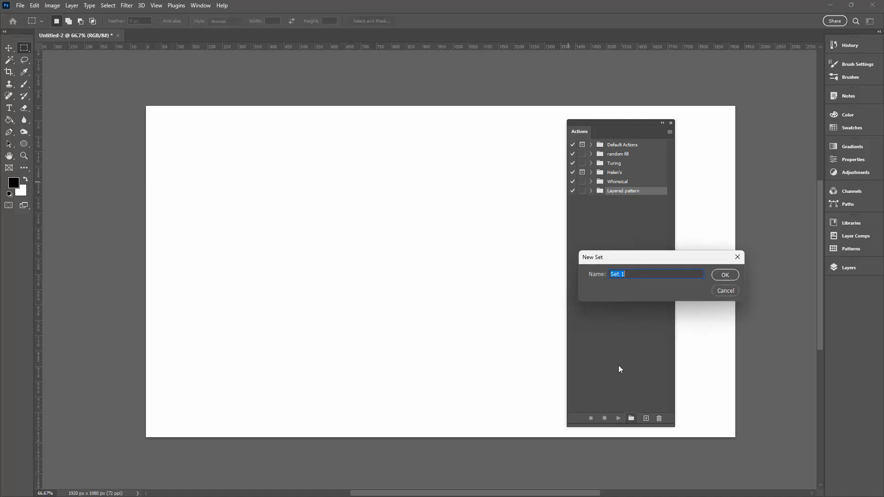
{"action": "type", "text": "Samples"}
{"action": "left_click", "coordinate": [719, 275]}
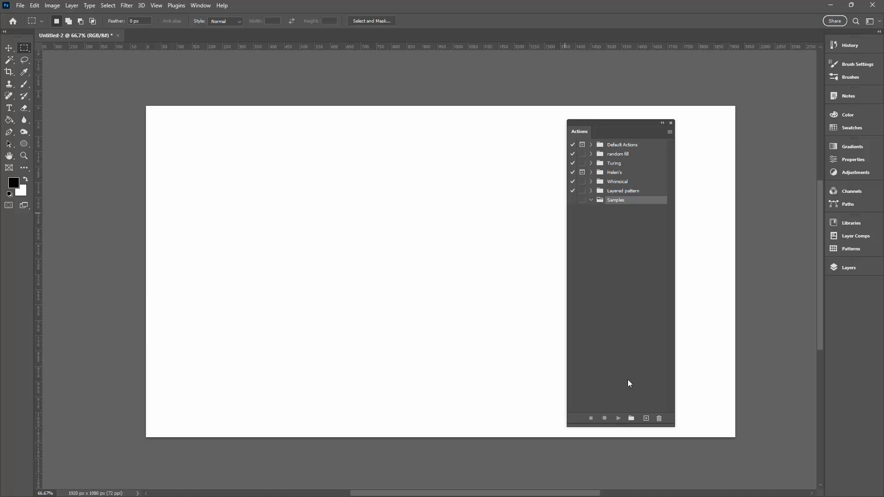
- Create an action named 3 x 3 Grid in the Samples set and start recording it
{"action": "left_click", "coordinate": [645, 419]}
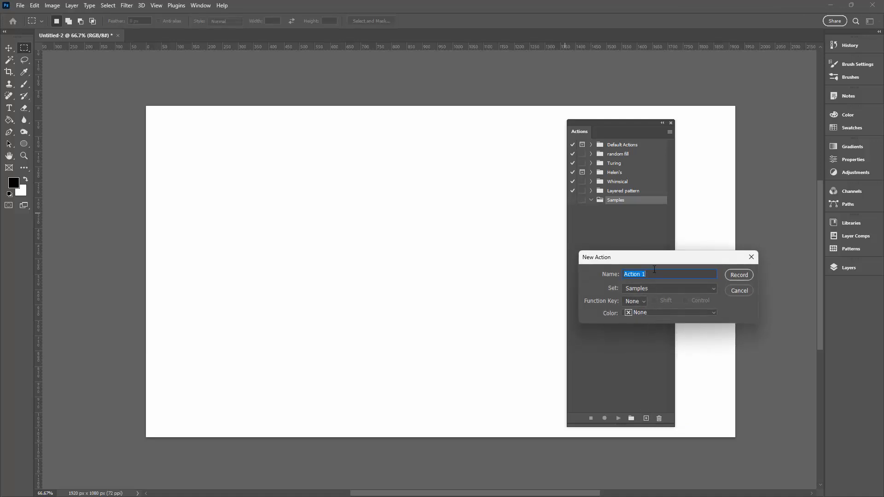
{"action": "type", "text": "3 x 3 Grid"}
{"action": "left_click", "coordinate": [739, 275]}
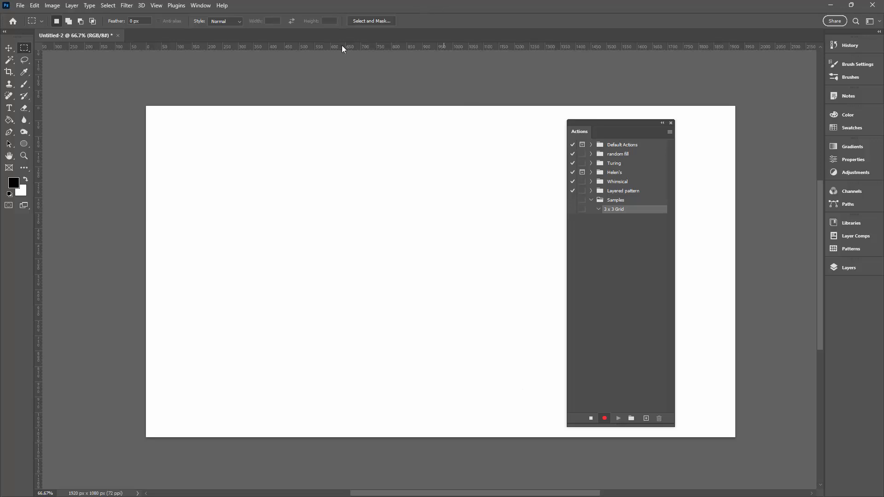
- Set up a new guide layout for the canvas with 3 columns and 3 rows
{"action": "left_click", "coordinate": [156, 6]}
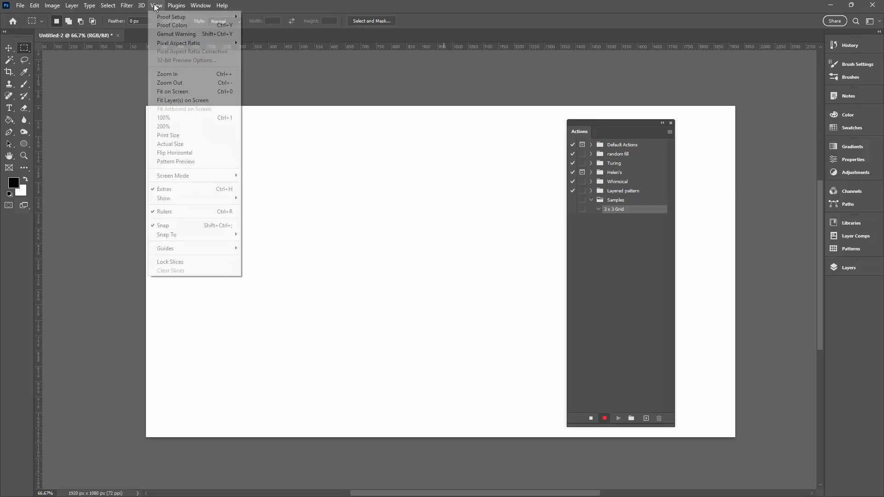
{"action": "mouse_move", "coordinate": [174, 249]}
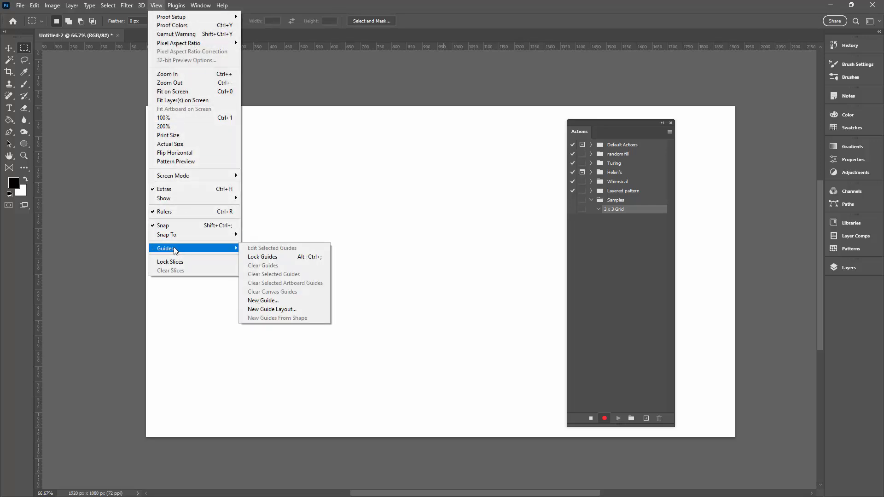
{"action": "left_click", "coordinate": [272, 309]}
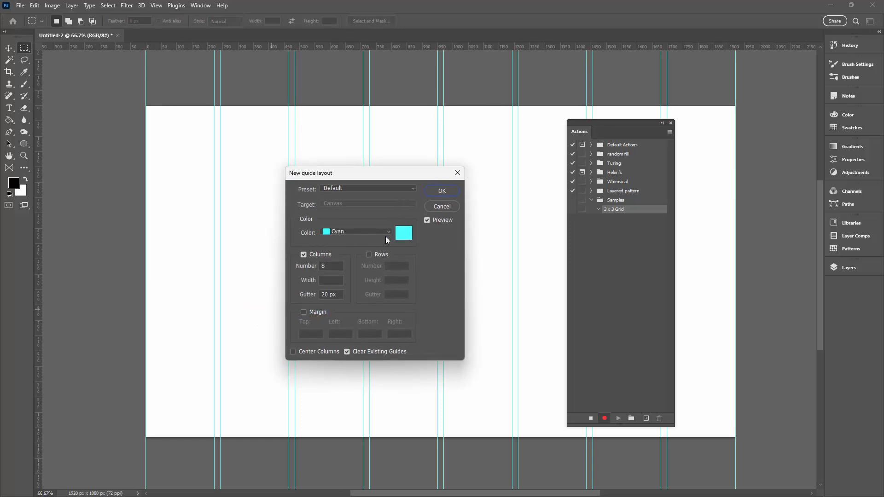
{"action": "left_click", "coordinate": [369, 254]}
{"action": "double_click", "coordinate": [332, 266]}
{"action": "type", "text": "3"}
{"action": "double_click", "coordinate": [394, 266]}
{"action": "type", "text": "3"}
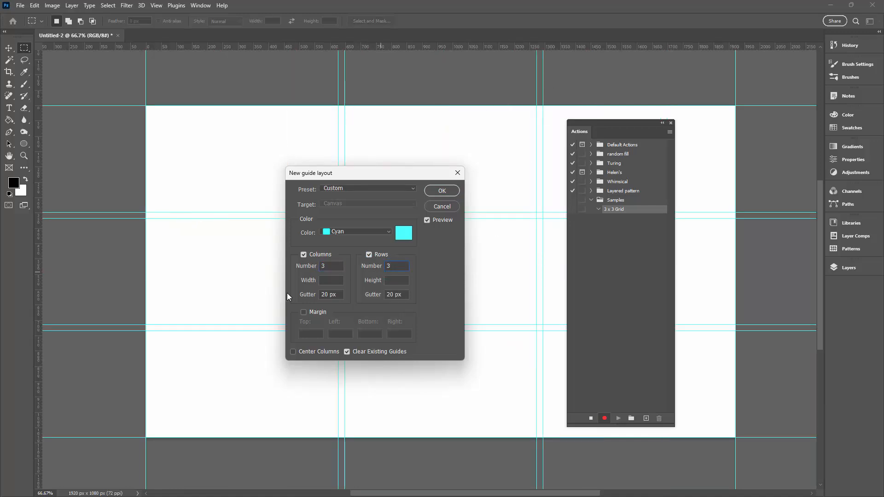
- Set both the column gutter and the row gutter of the guide layout to 0
{"action": "double_click", "coordinate": [329, 295]}
{"action": "type", "text": "0"}
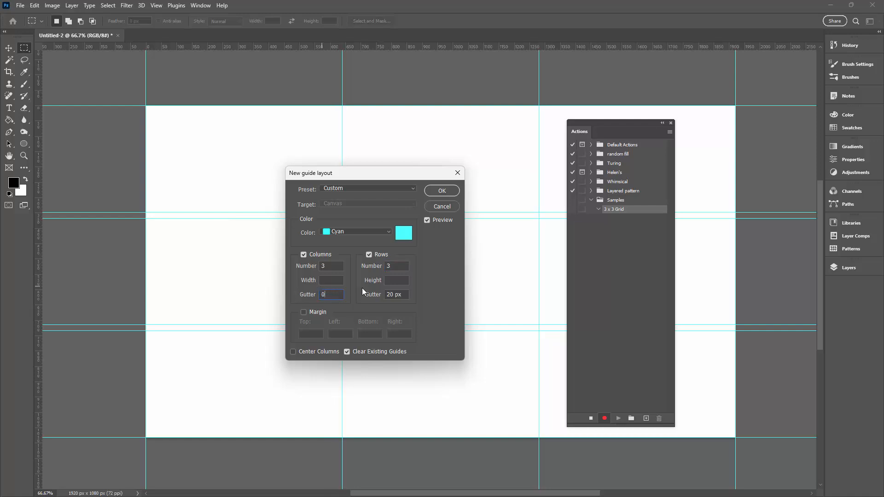
{"action": "double_click", "coordinate": [395, 294]}
{"action": "type", "text": "0"}
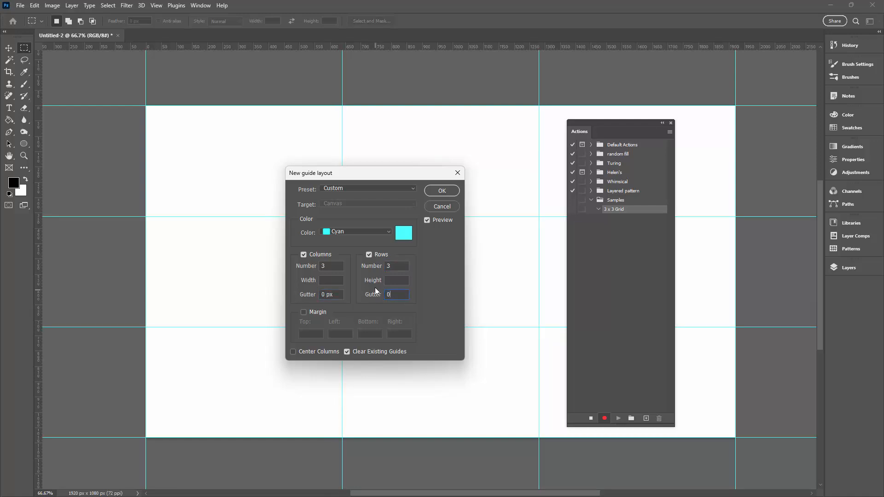
- Change the guide color to a custom medium green and apply the guide layout
{"action": "left_click", "coordinate": [403, 233]}
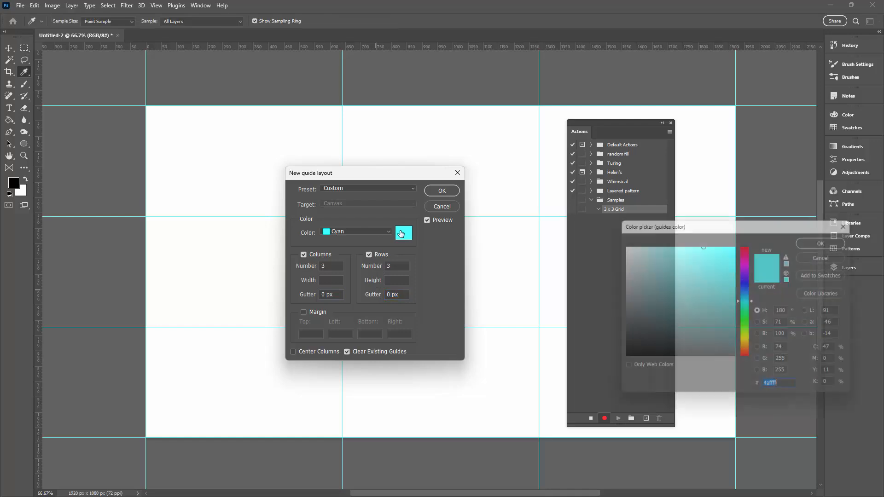
{"action": "left_click", "coordinate": [748, 319]}
{"action": "left_click", "coordinate": [719, 279]}
{"action": "left_click", "coordinate": [719, 268]}
{"action": "left_click", "coordinate": [828, 240]}
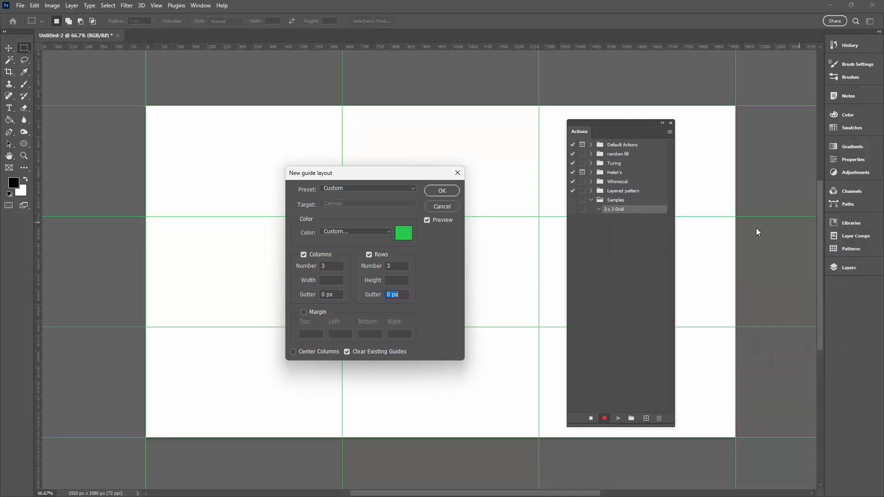
{"action": "left_click", "coordinate": [441, 191]}
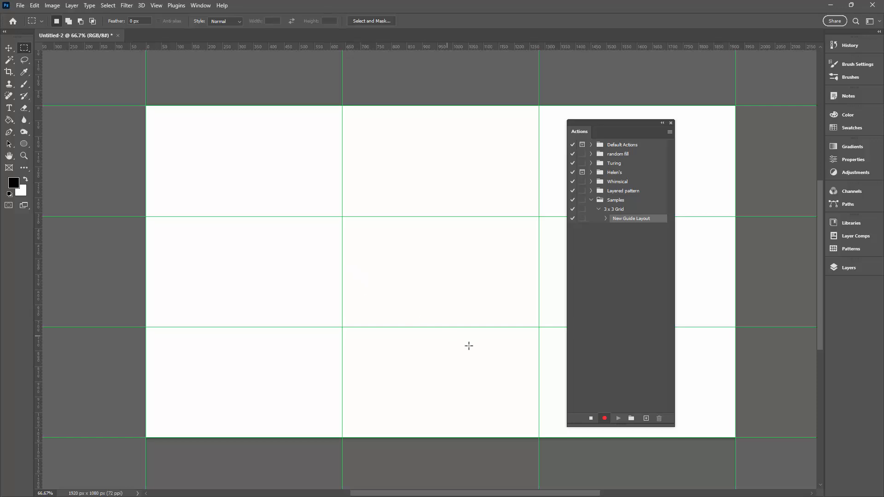
- Stop recording the 3 x 3 Grid action, review its recorded guide layout settings, and move the Actions panel off most of the canvas
{"action": "left_click", "coordinate": [591, 419]}
{"action": "left_click", "coordinate": [606, 219]}
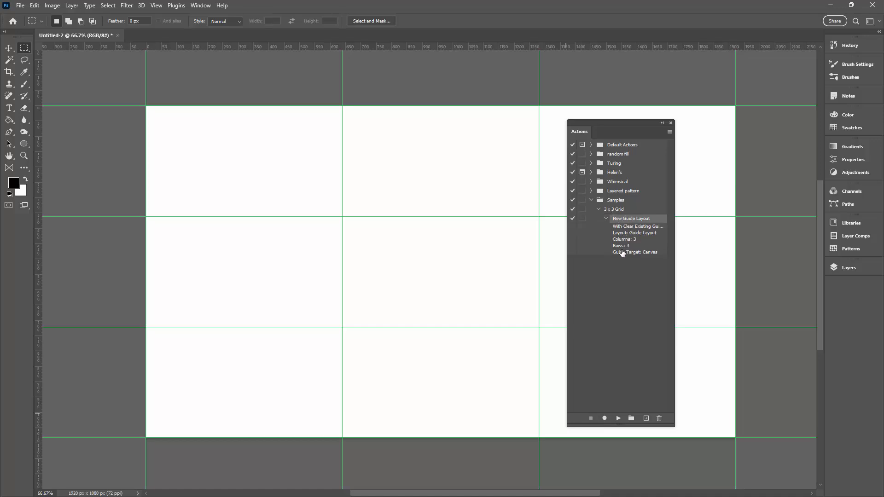
{"action": "left_click", "coordinate": [599, 209]}
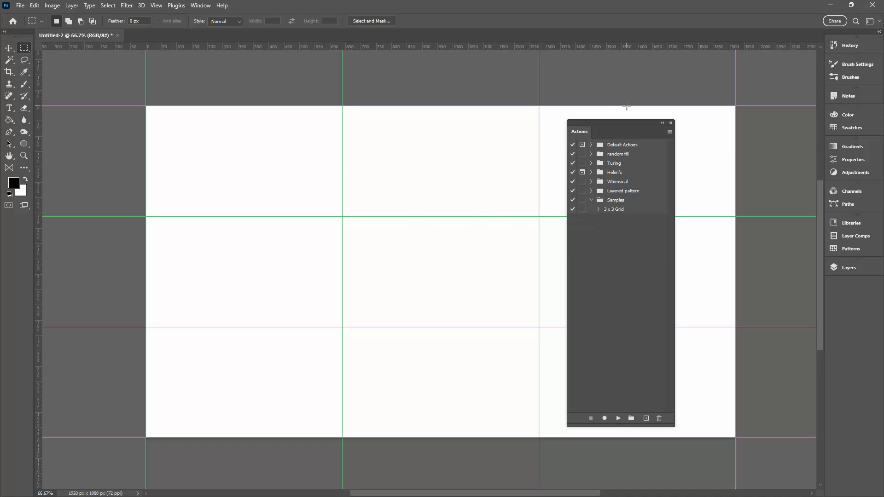
{"action": "left_click_drag", "start_coordinate": [617, 120], "coordinate": [743, 123]}
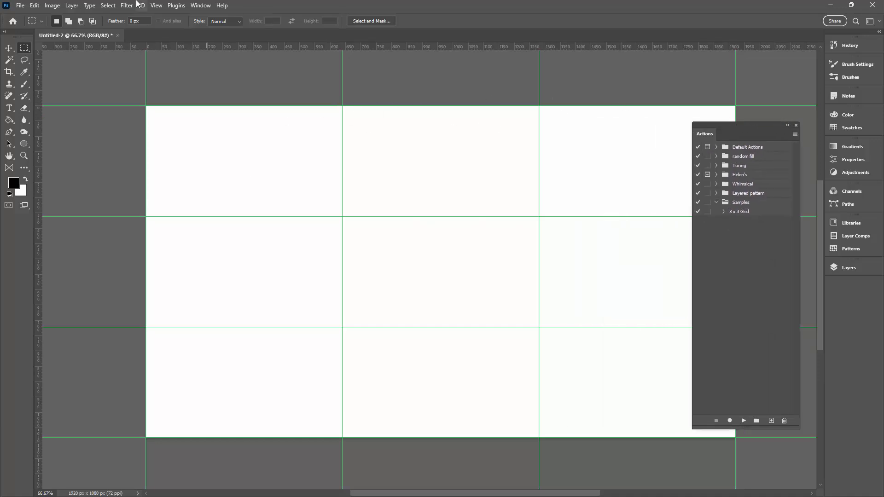
- Replace the canvas guides with a new guide layout using the Default preset
{"action": "left_click", "coordinate": [157, 6]}
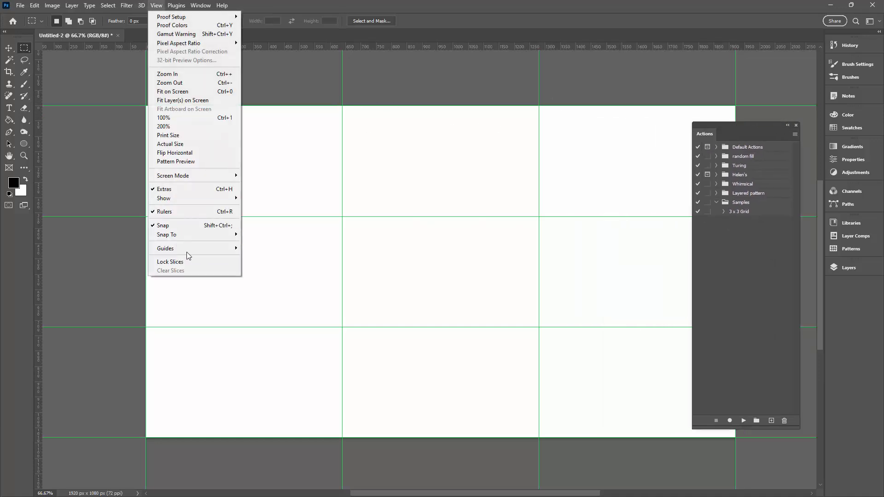
{"action": "mouse_move", "coordinate": [187, 252]}
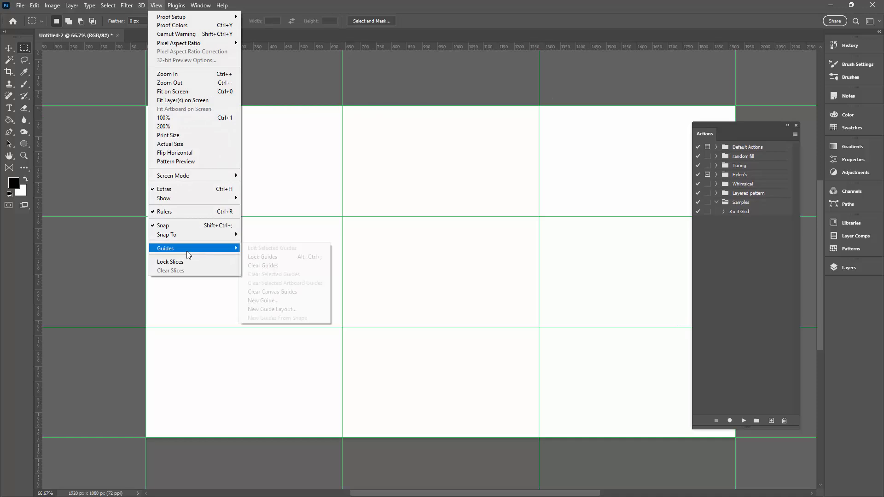
{"action": "left_click", "coordinate": [296, 308]}
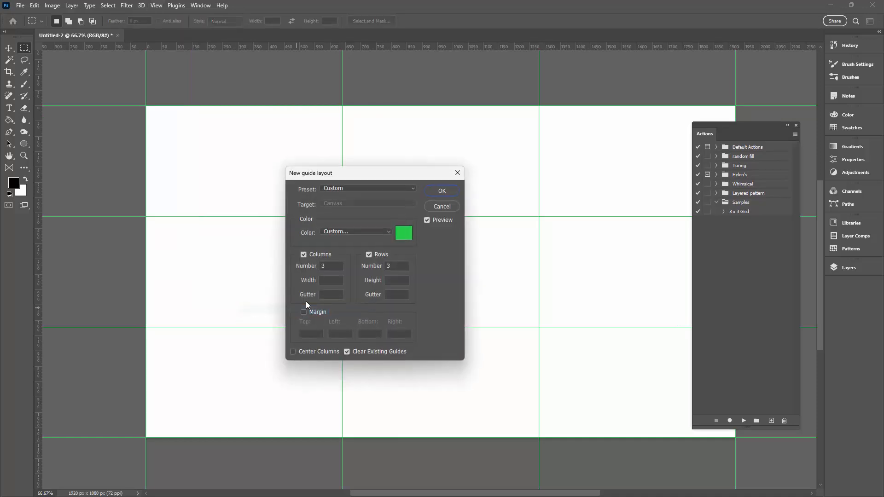
{"action": "left_click", "coordinate": [357, 189]}
{"action": "left_click", "coordinate": [348, 193]}
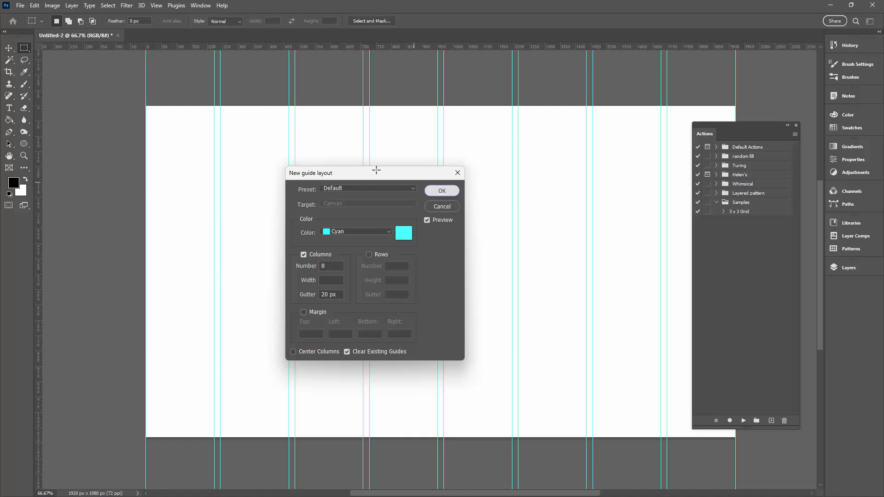
{"action": "left_click", "coordinate": [441, 191]}
- Check which settings a new guide layout starts with and accept them as they are
{"action": "left_click", "coordinate": [156, 5]}
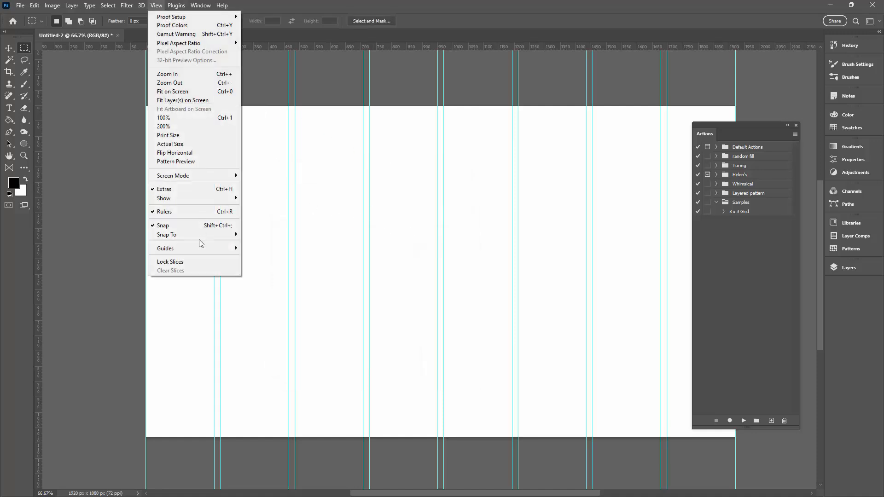
{"action": "mouse_move", "coordinate": [198, 249]}
{"action": "left_click", "coordinate": [272, 309]}
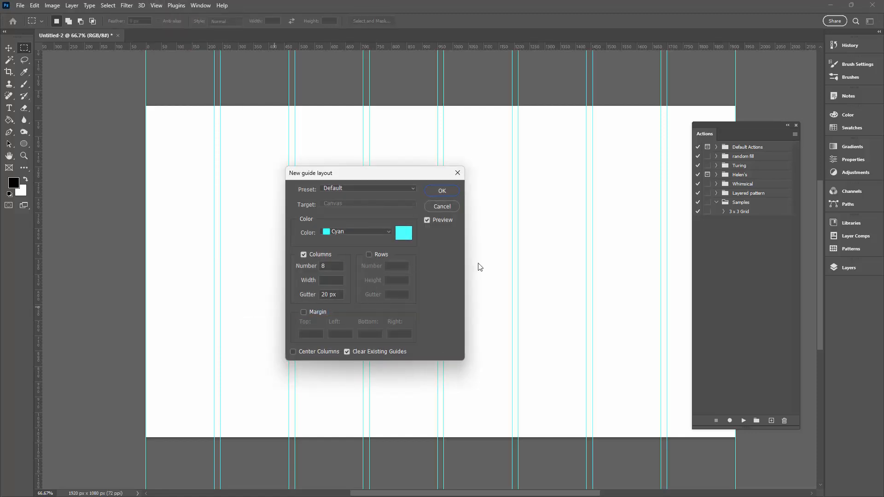
{"action": "key", "text": "Return"}
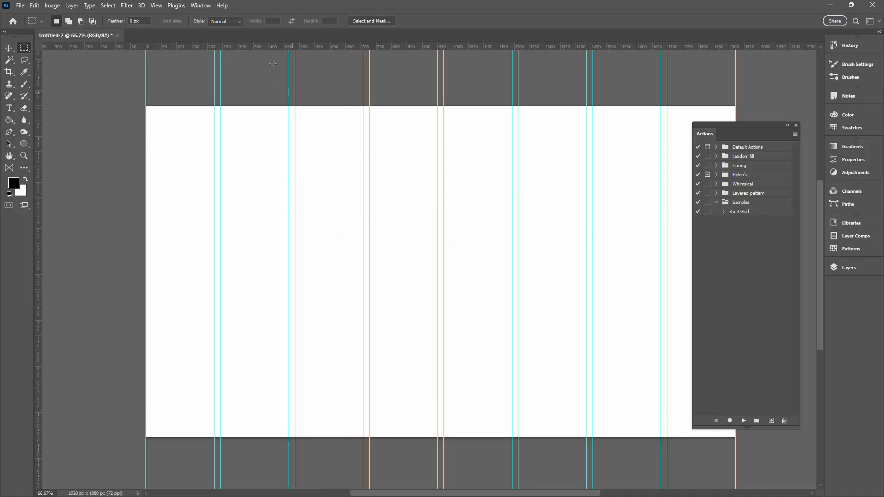
- Clear all guides from the canvas and play the 3 x 3 Grid action
{"action": "left_click", "coordinate": [156, 5]}
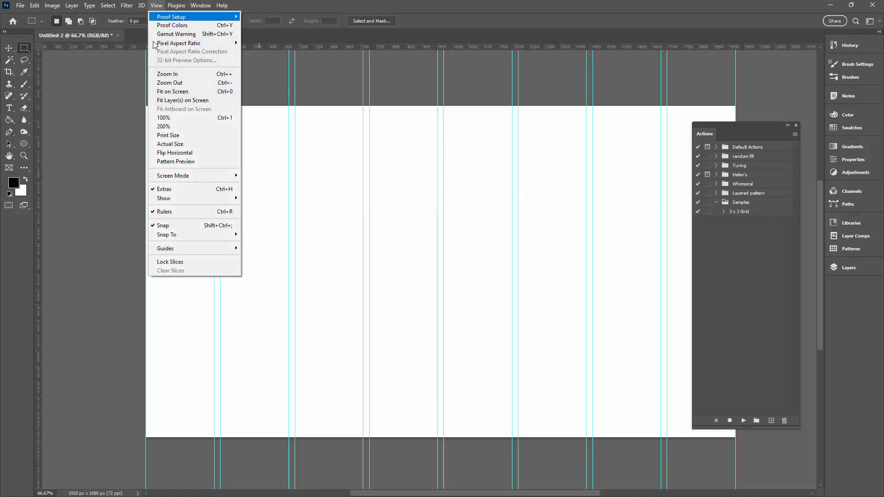
{"action": "mouse_move", "coordinate": [170, 255]}
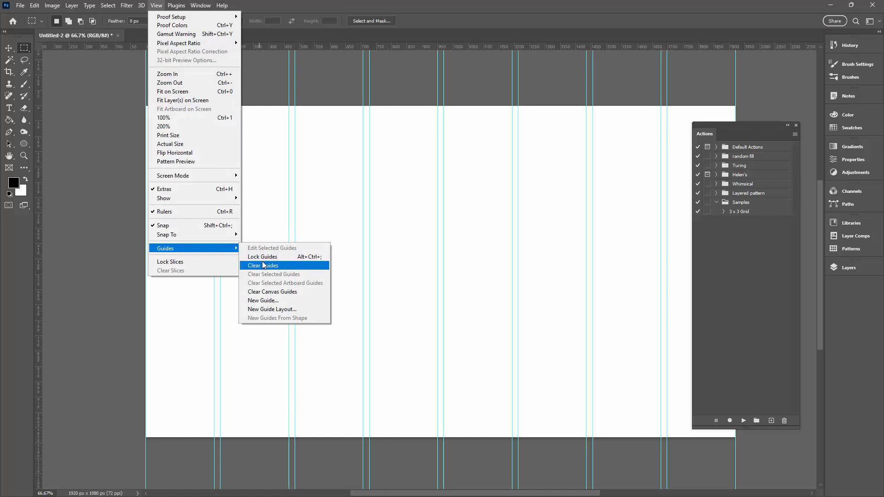
{"action": "left_click", "coordinate": [299, 266]}
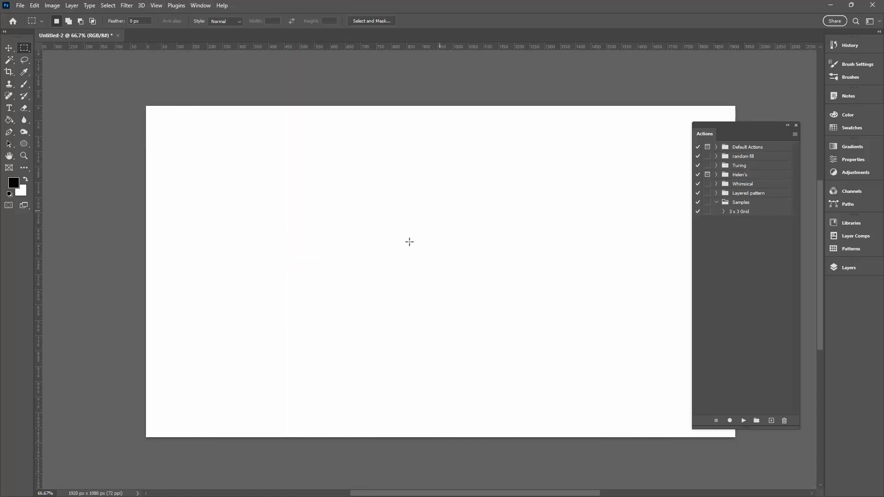
{"action": "left_click", "coordinate": [736, 212]}
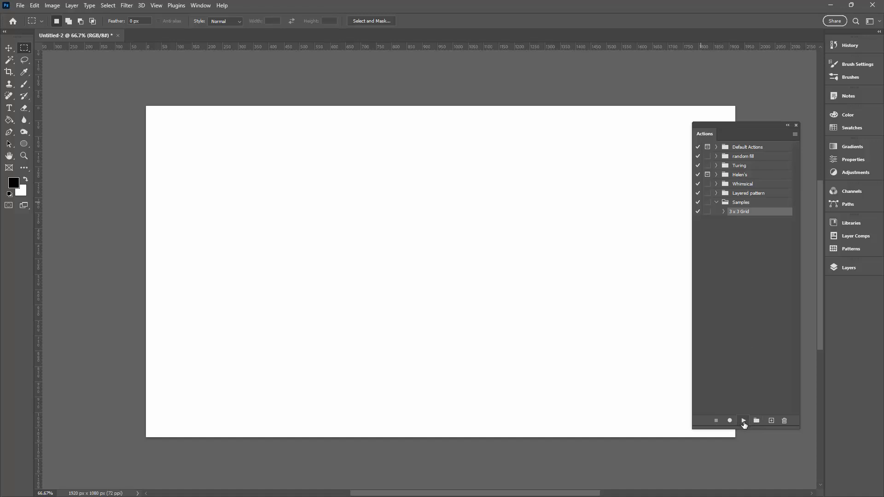
{"action": "left_click", "coordinate": [743, 421]}
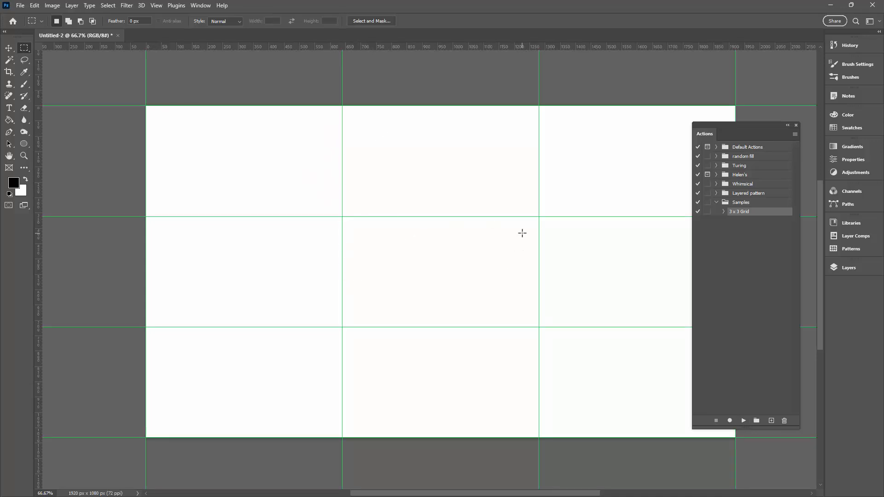
- Replace the canvas guides with the Default guide layout of 8 columns and 20 px gutter, and play the 3 x 3 Grid action over it
{"action": "left_click", "coordinate": [156, 5]}
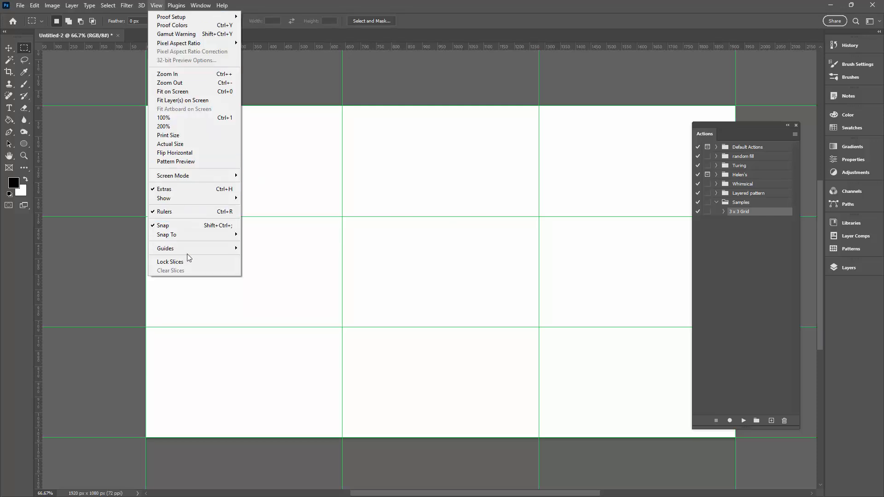
{"action": "mouse_move", "coordinate": [187, 249]}
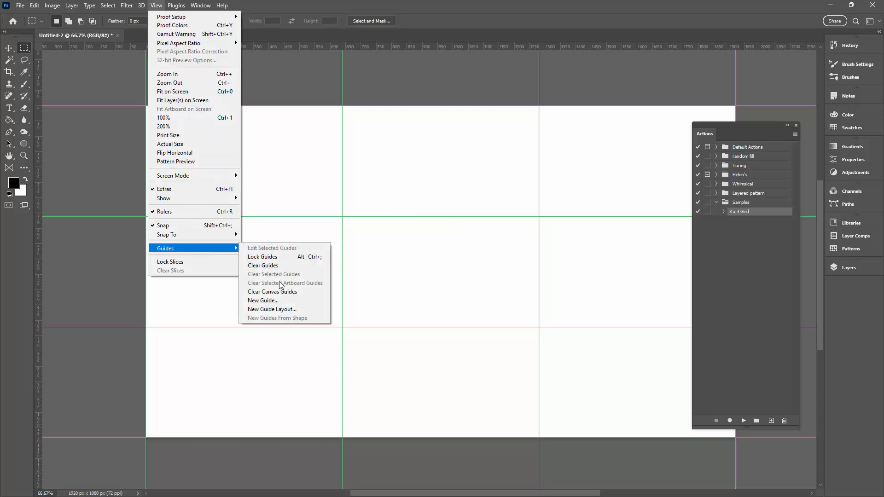
{"action": "left_click", "coordinate": [281, 312]}
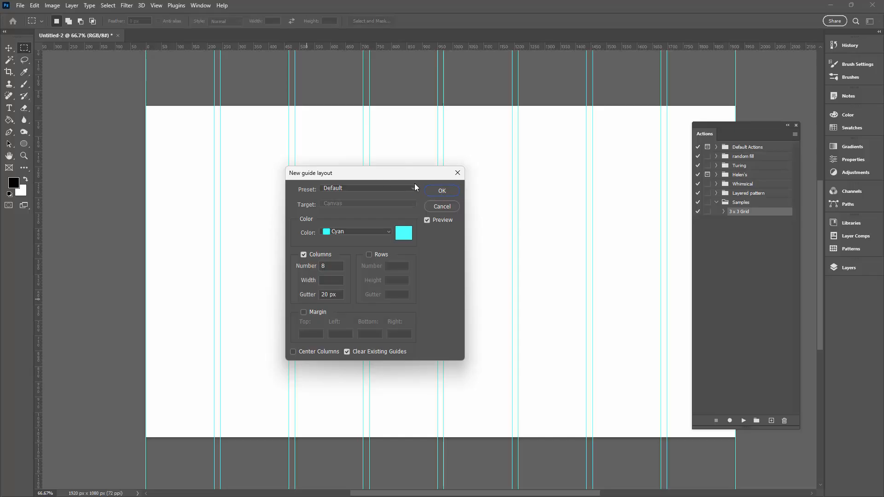
{"action": "left_click", "coordinate": [442, 191]}
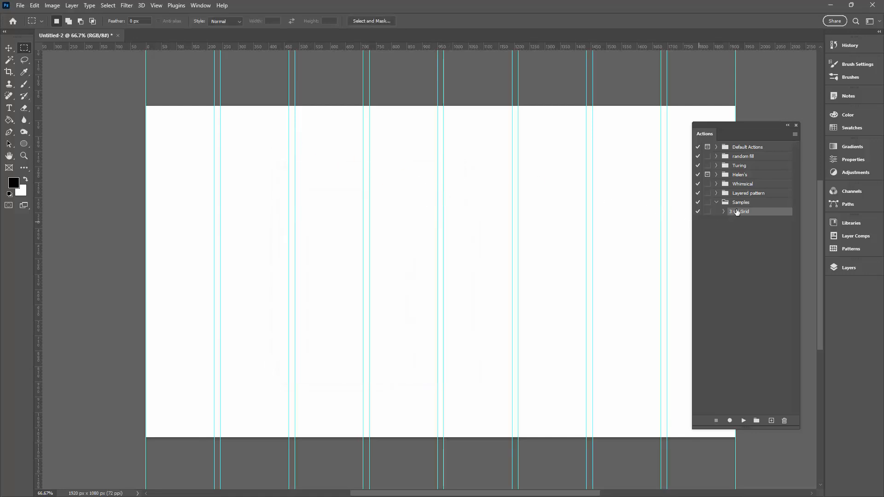
{"action": "left_click", "coordinate": [742, 421]}
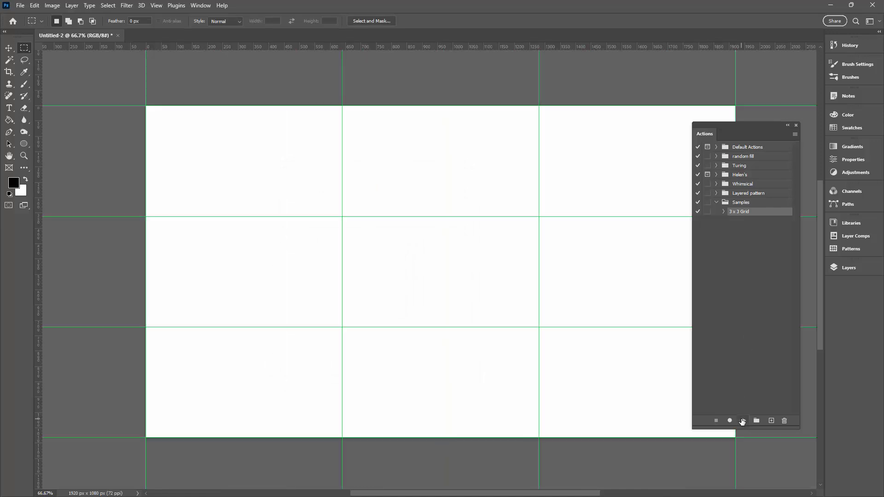
- Widen the Actions panel and review the recorded guide layout settings of the 3 x 3 Grid action
{"action": "left_click", "coordinate": [723, 211]}
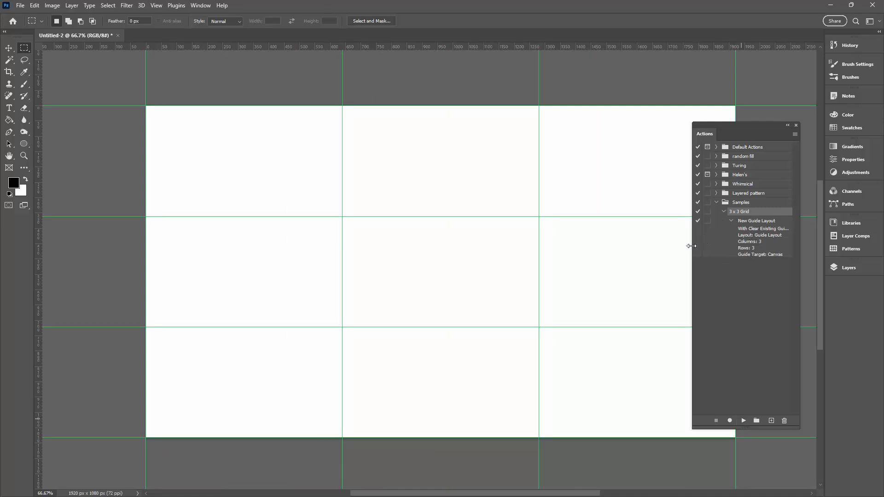
{"action": "left_click_drag", "start_coordinate": [678, 246], "coordinate": [628, 246]}
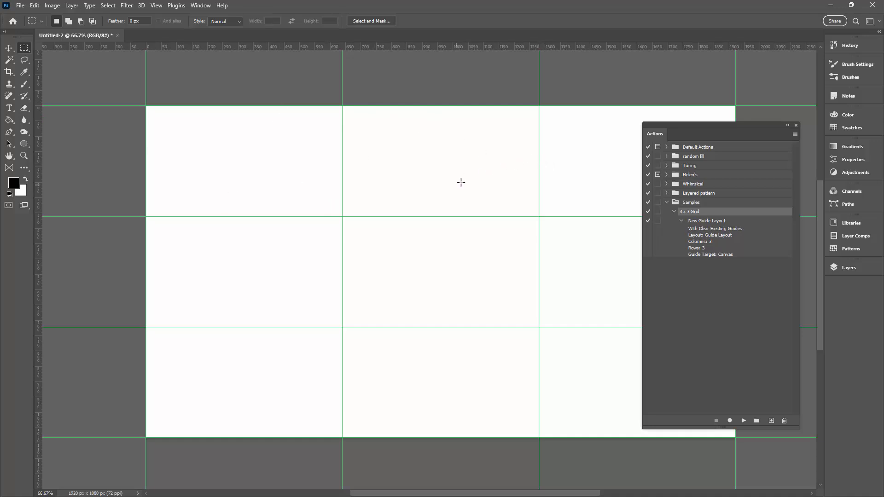
{"action": "left_click", "coordinate": [674, 212]}
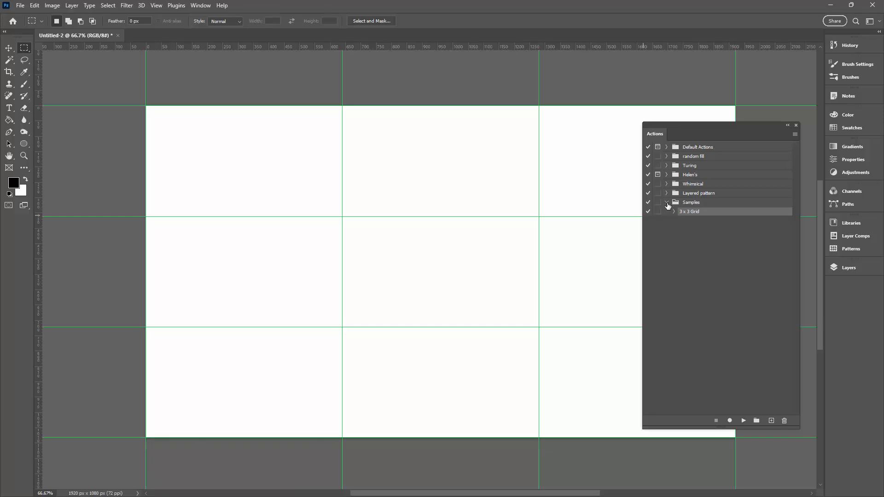
- Save the Samples action set as Samples.atn in the Photoshop 2023 Presets Actions folder
{"action": "left_click", "coordinate": [690, 203]}
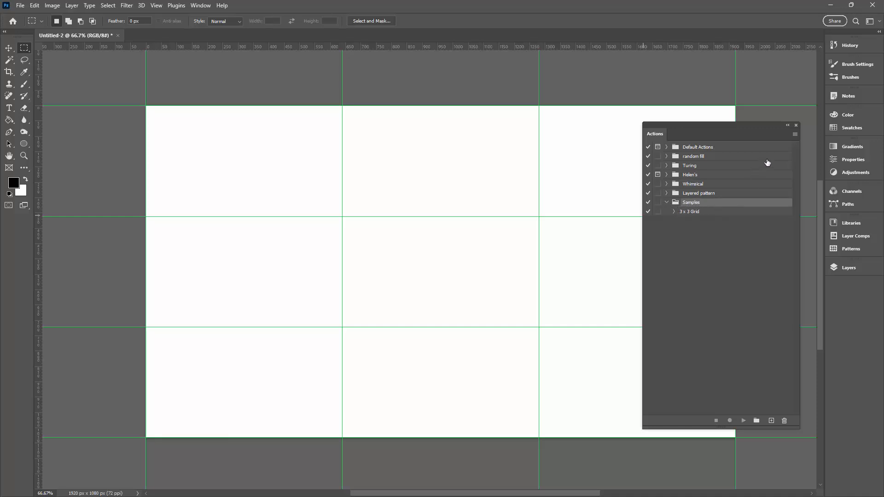
{"action": "left_click", "coordinate": [795, 134]}
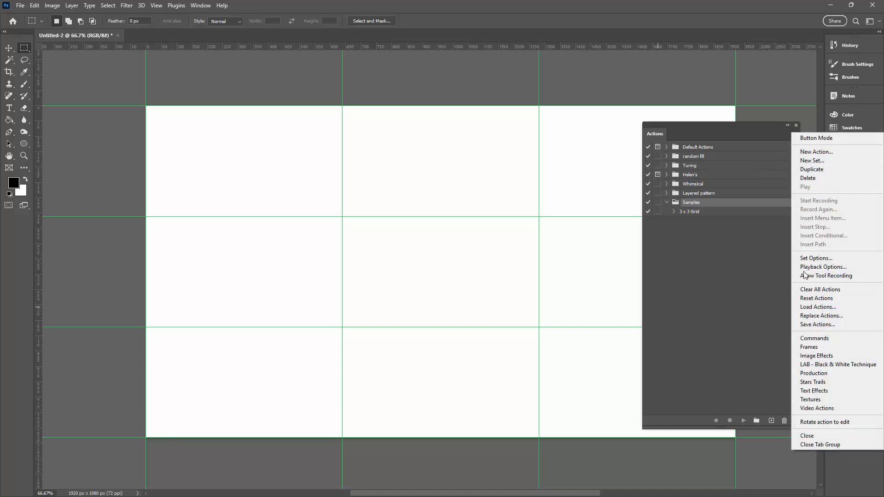
{"action": "left_click", "coordinate": [806, 325]}
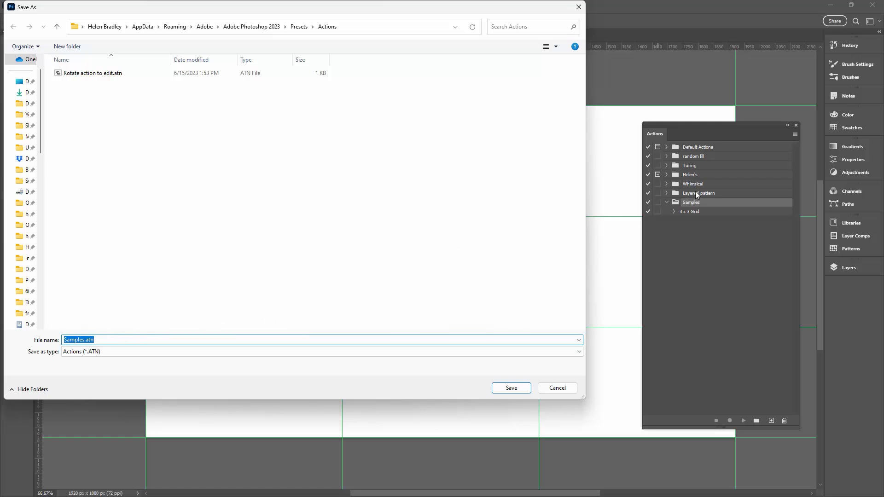
{"action": "left_click", "coordinate": [505, 388]}
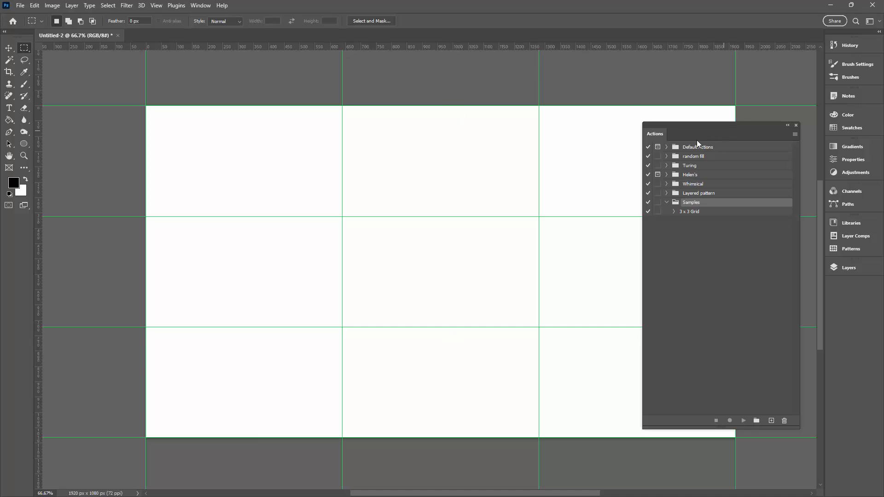
- Delete the Samples set from the Actions panel and load it back from the saved Samples.atn file
{"action": "left_click_drag", "start_coordinate": [715, 203], "coordinate": [784, 421]}
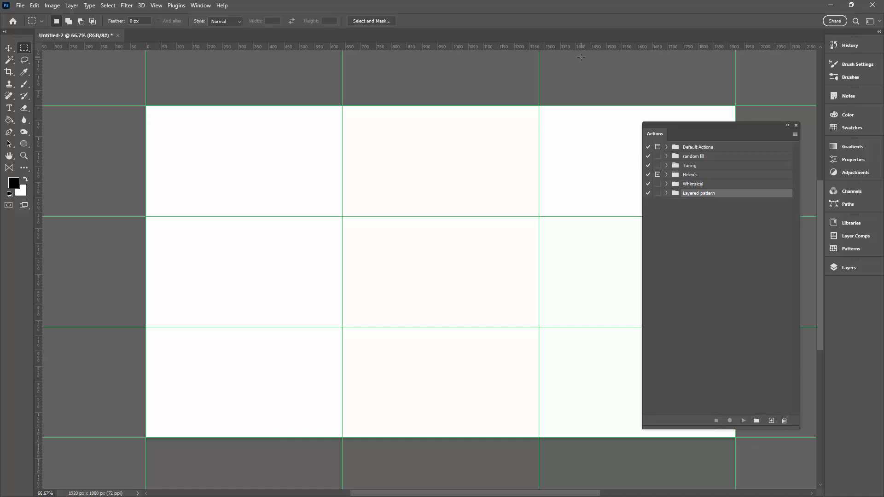
{"action": "left_click", "coordinate": [795, 135]}
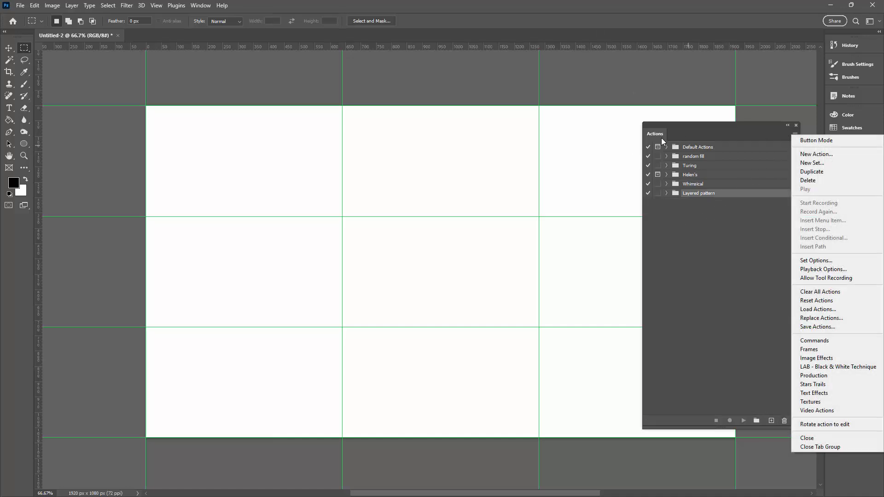
{"action": "left_click", "coordinate": [819, 310]}
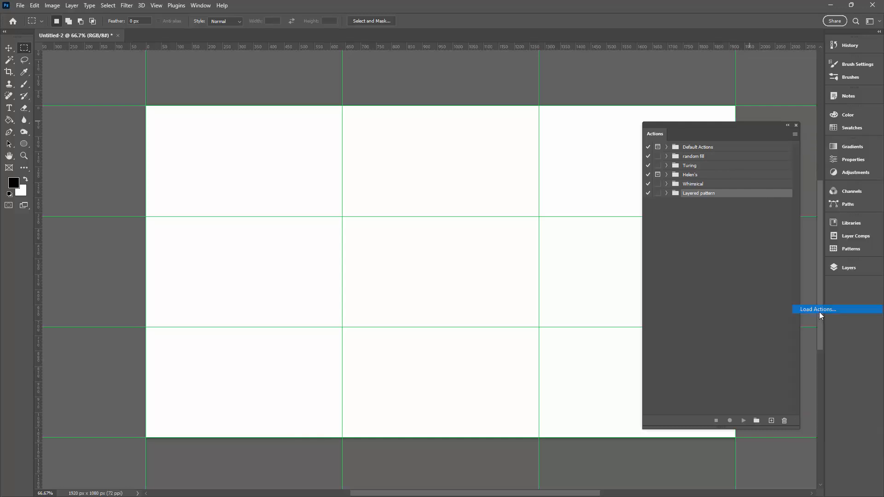
{"action": "left_click", "coordinate": [73, 84]}
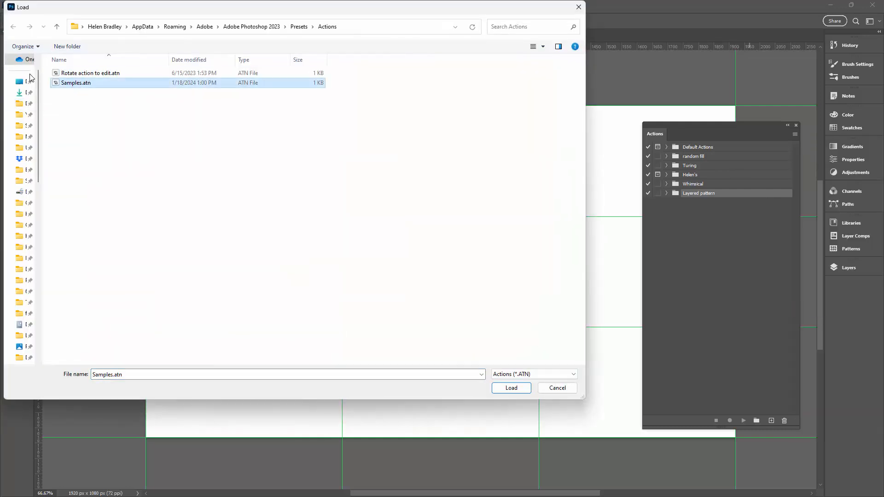
{"action": "left_click", "coordinate": [511, 387]}
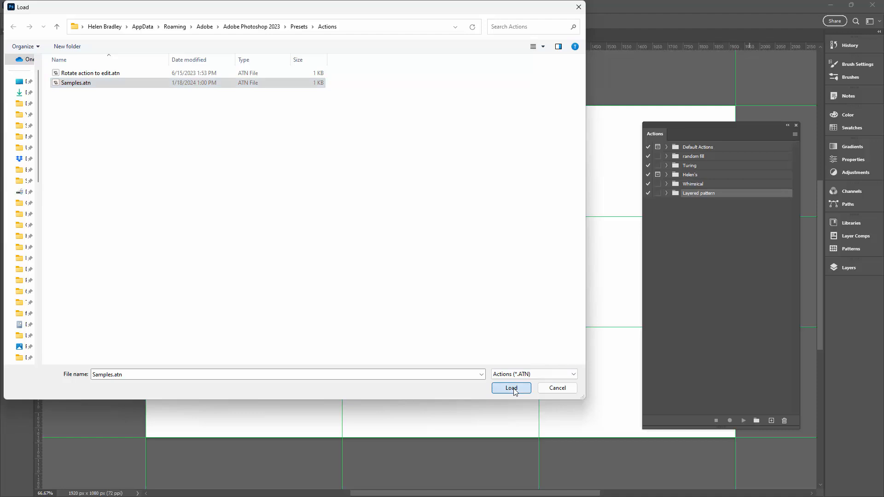